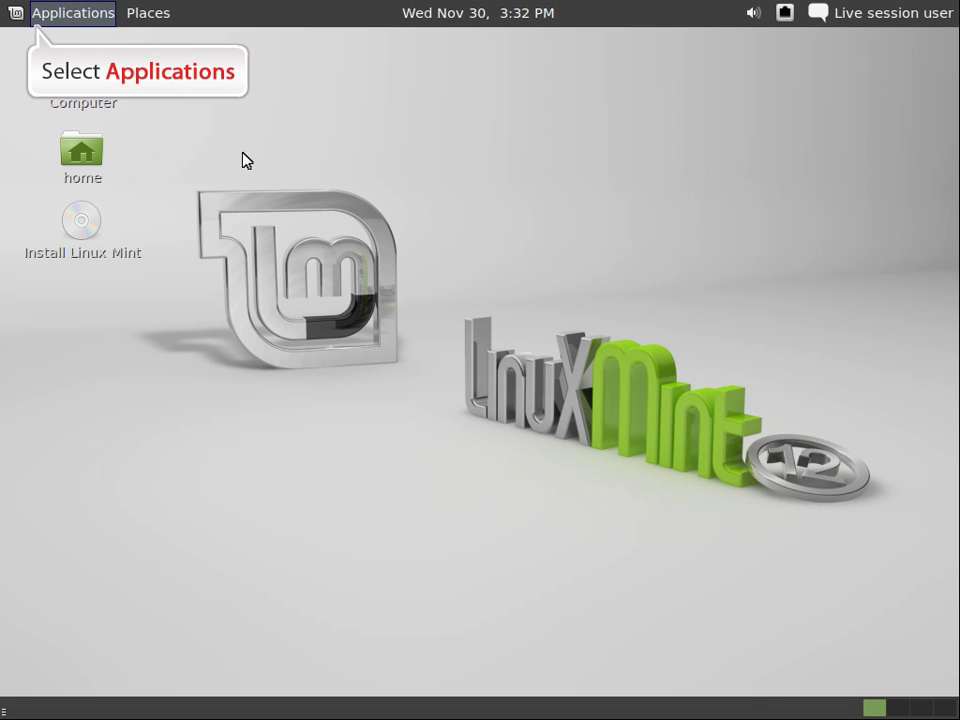
Launch Install Linux Mint from the Applications > Other category.
{"action": "left_click", "coordinate": [43, 14]}
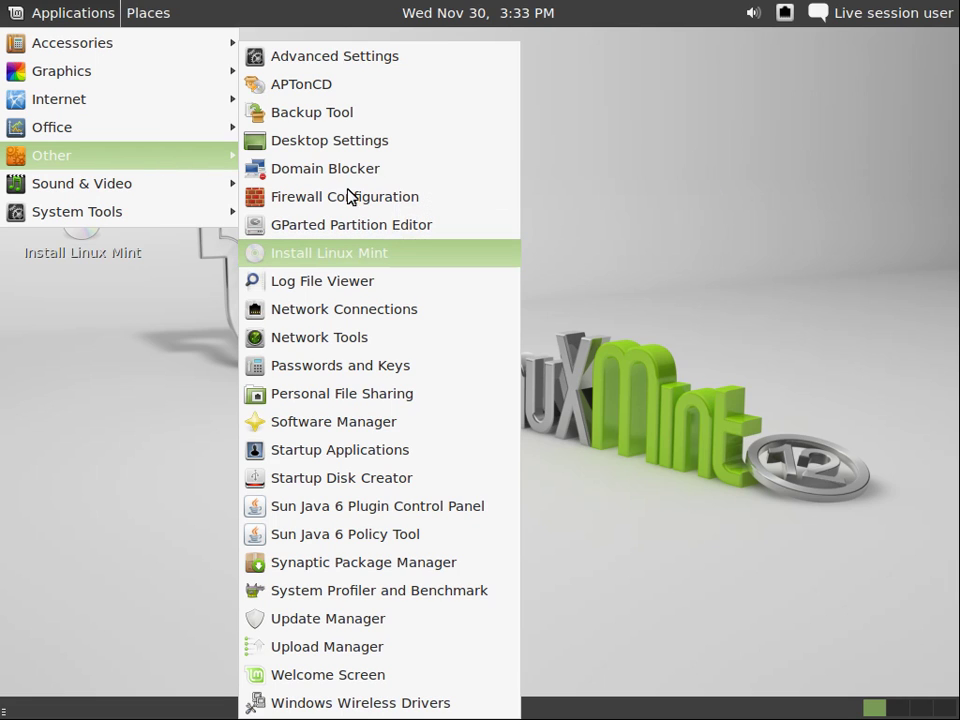
{"action": "left_click", "coordinate": [405, 257]}
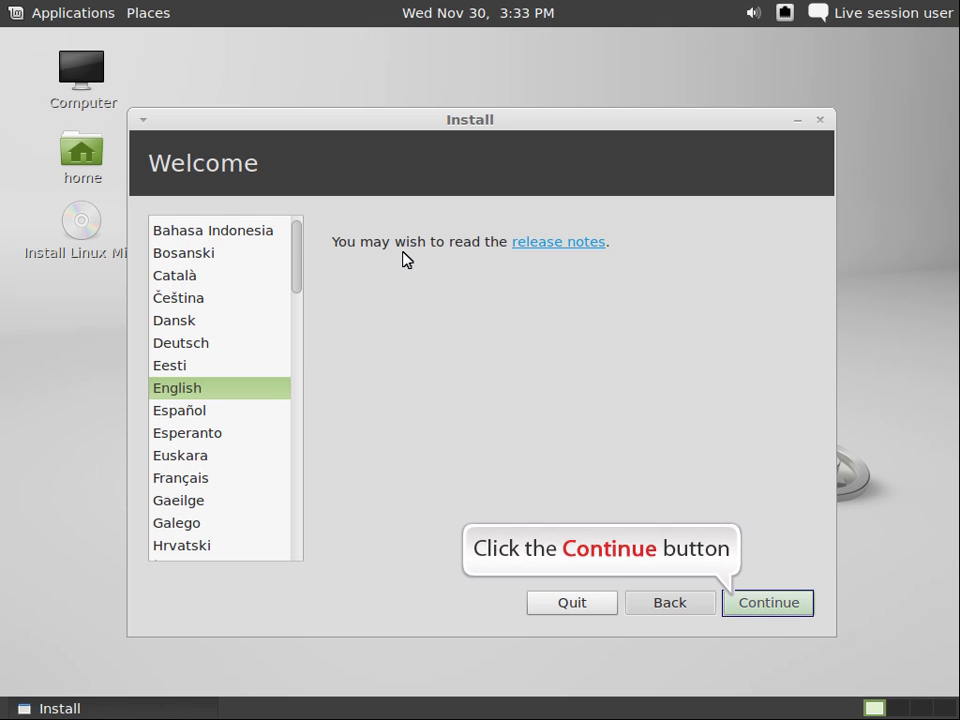
Keep English, pass the requirements check, and choose 'Erase disk and install Linux Mint'.
{"action": "left_click", "coordinate": [735, 603]}
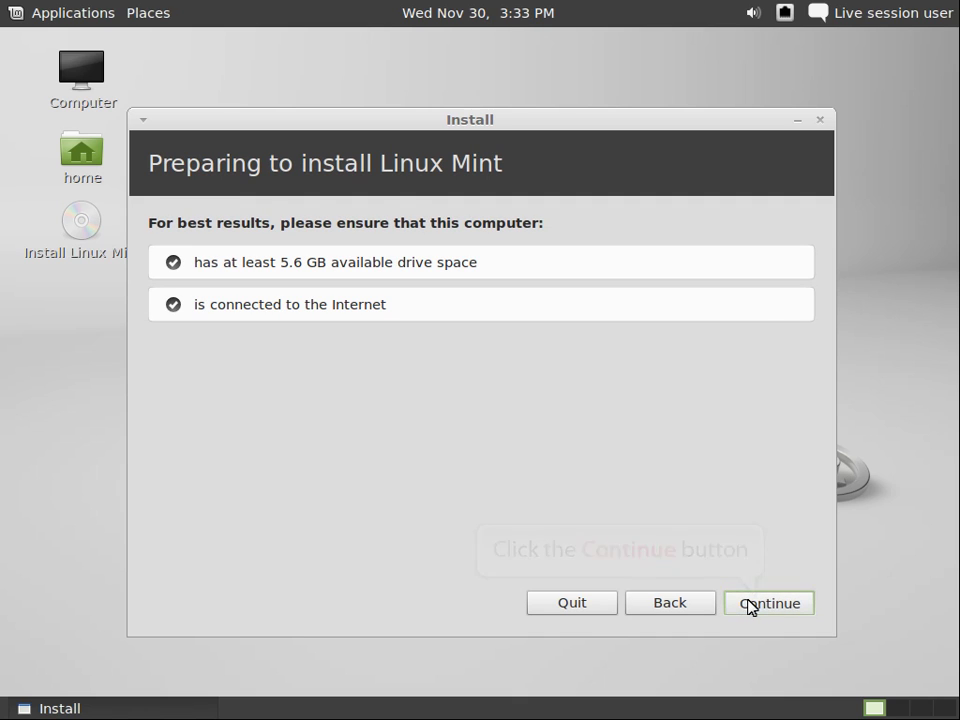
{"action": "left_click", "coordinate": [754, 608]}
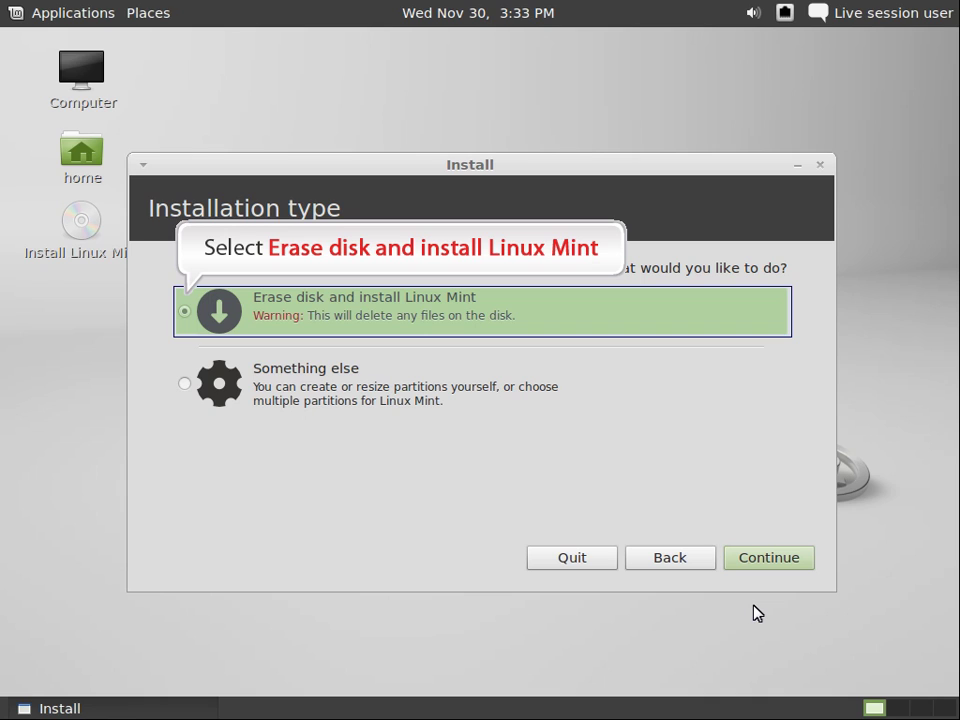
{"action": "left_click", "coordinate": [184, 313]}
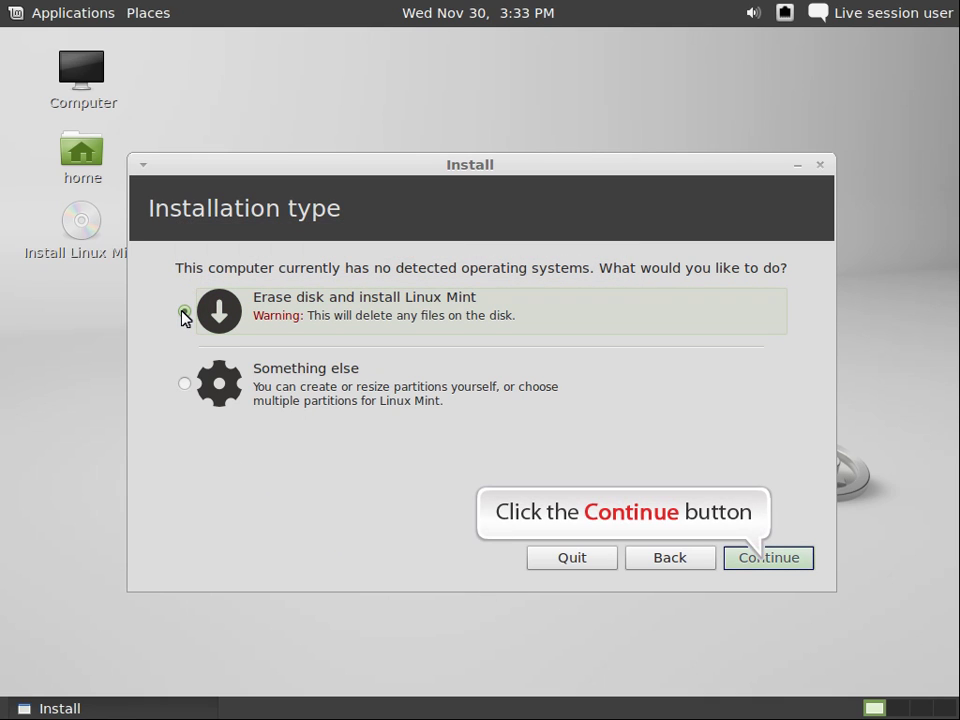
{"action": "left_click", "coordinate": [763, 562]}
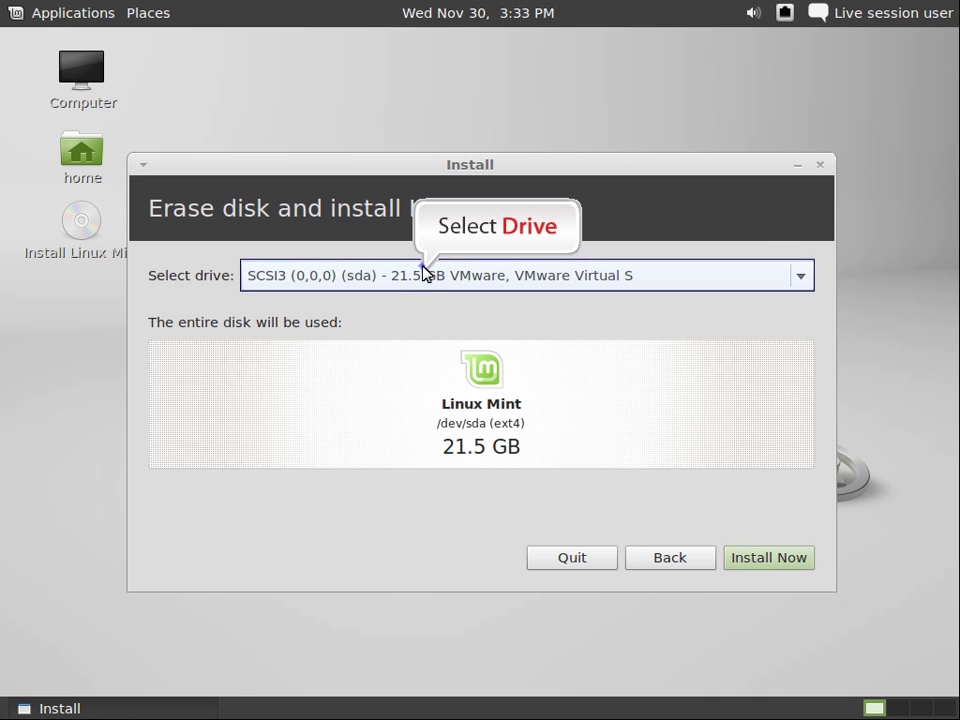
Install to the whole 21.5 GB disk, keep Prague as location, and select the English (US) keyboard.
{"action": "left_click", "coordinate": [748, 560]}
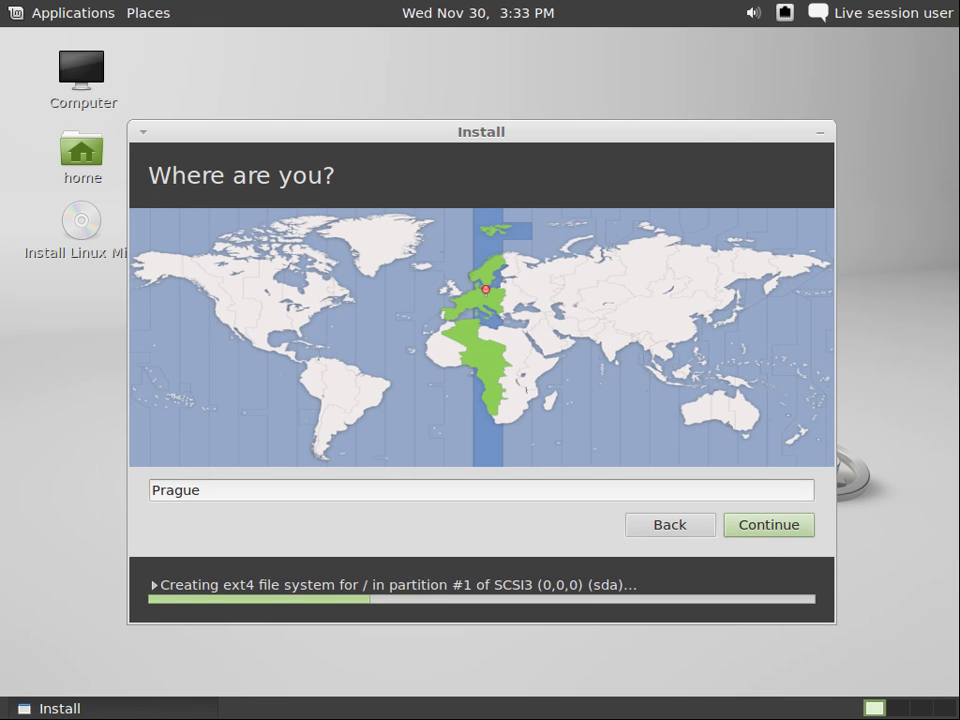
{"action": "left_click", "coordinate": [770, 530]}
{"action": "scroll", "coordinate": [429, 317], "scroll_direction": "up", "scroll_amount": 1}
{"action": "scroll", "coordinate": [429, 317], "scroll_direction": "down", "scroll_amount": 3}
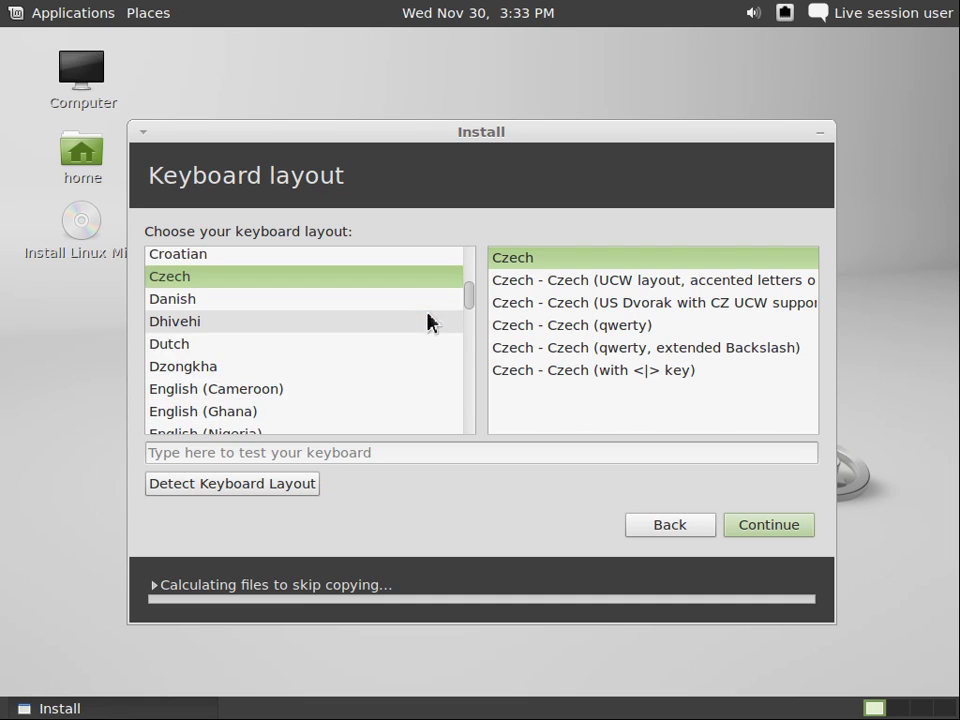
{"action": "scroll", "coordinate": [230, 390], "scroll_direction": "down", "scroll_amount": 2}
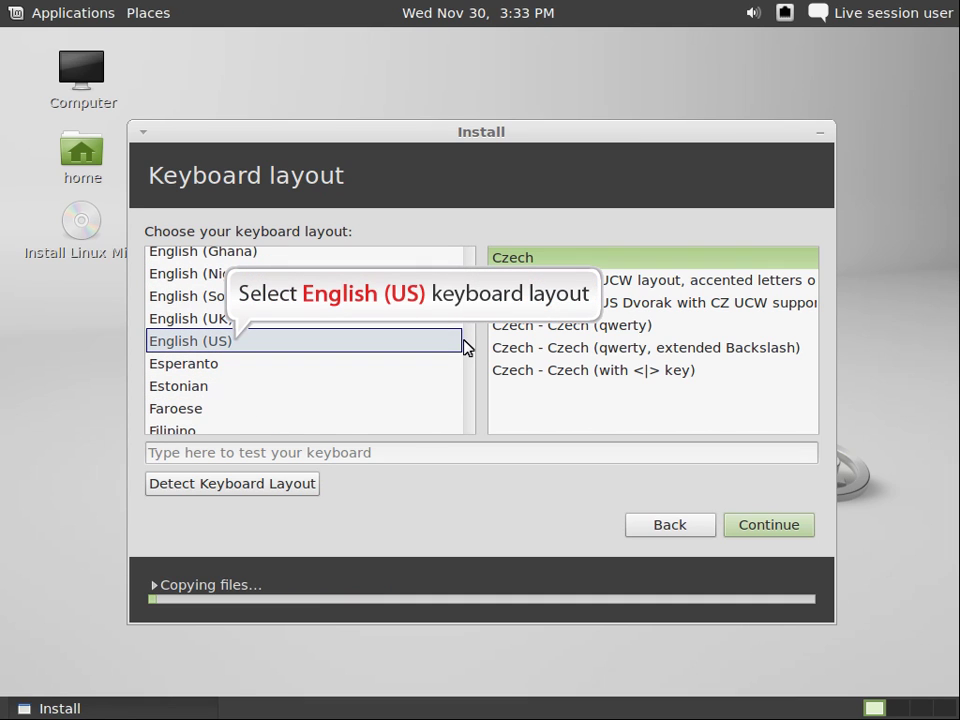
{"action": "left_click", "coordinate": [237, 343]}
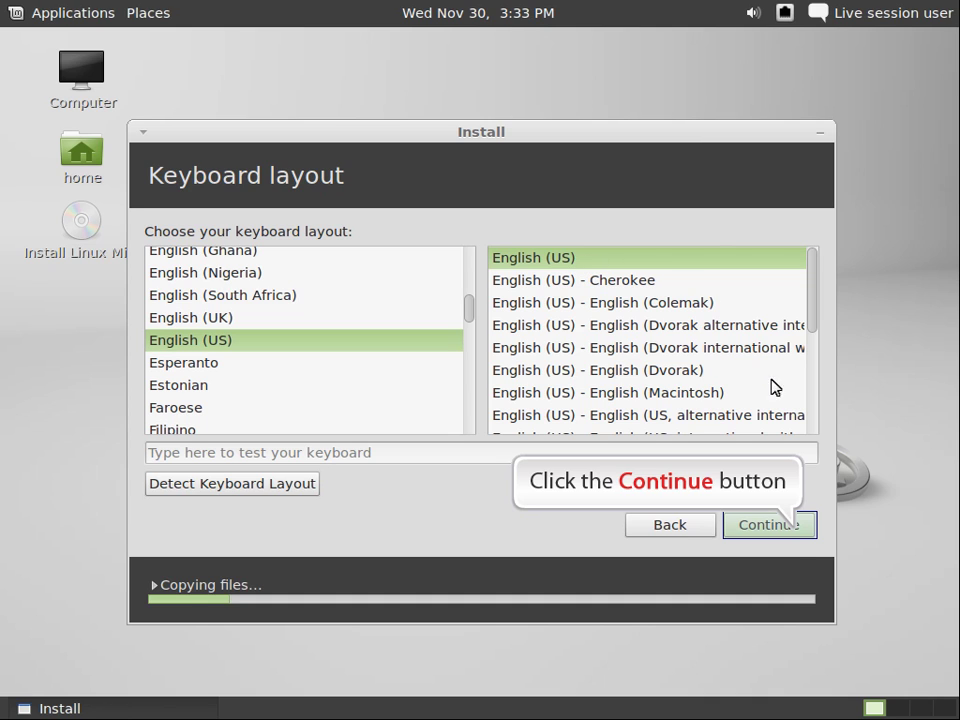
{"action": "left_click", "coordinate": [797, 533]}
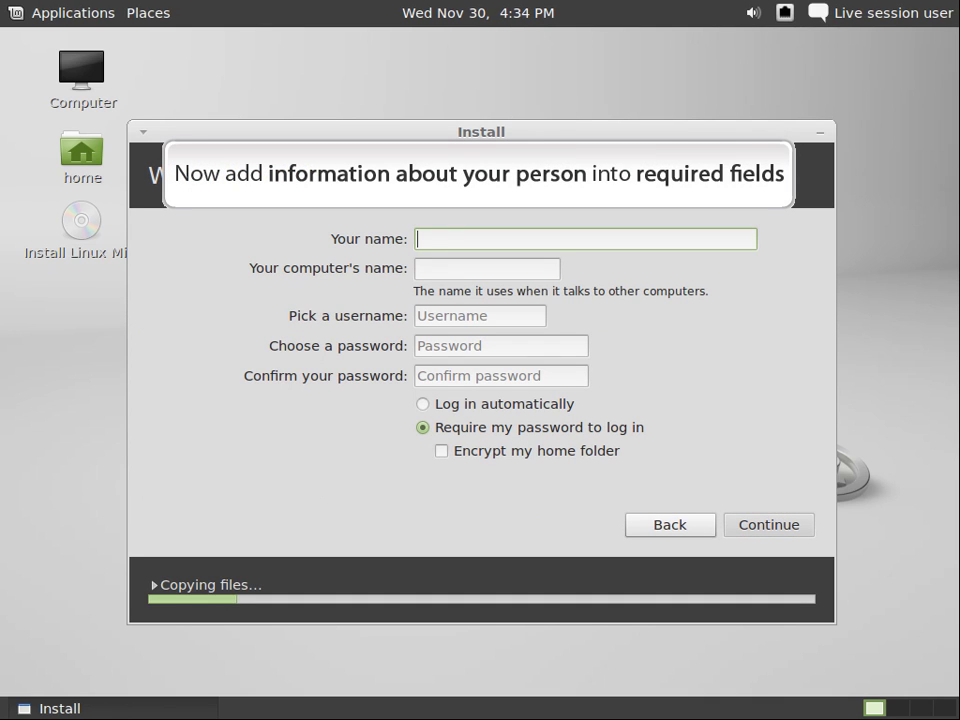
Enter the user's name and the account password twice, enable automatic login, and continue.
{"action": "type", "text": "Veratec"}
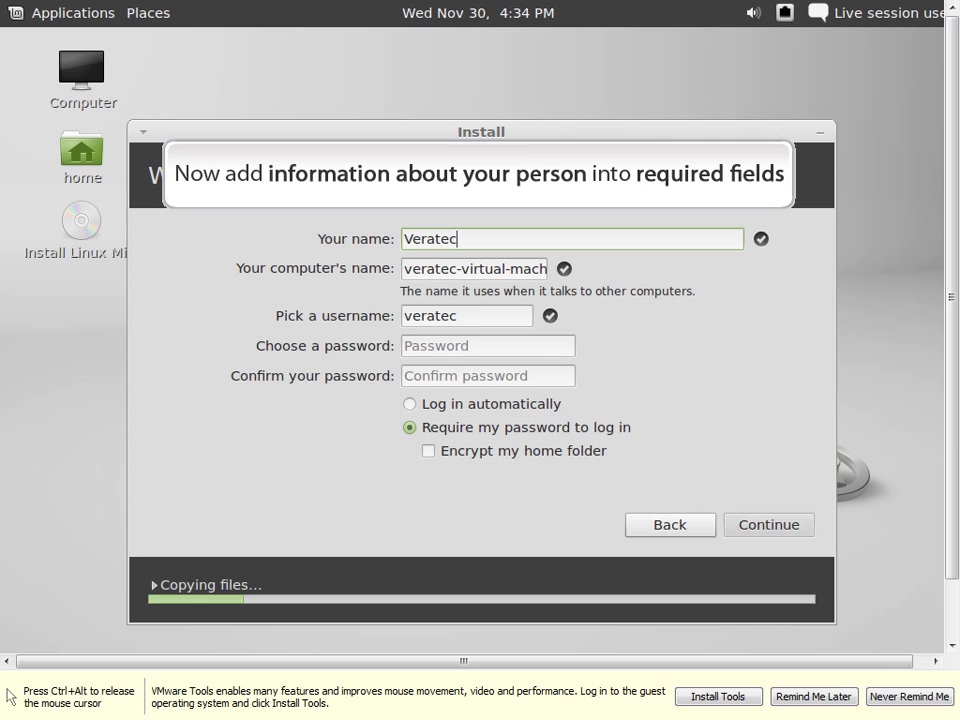
{"action": "left_click", "coordinate": [487, 346]}
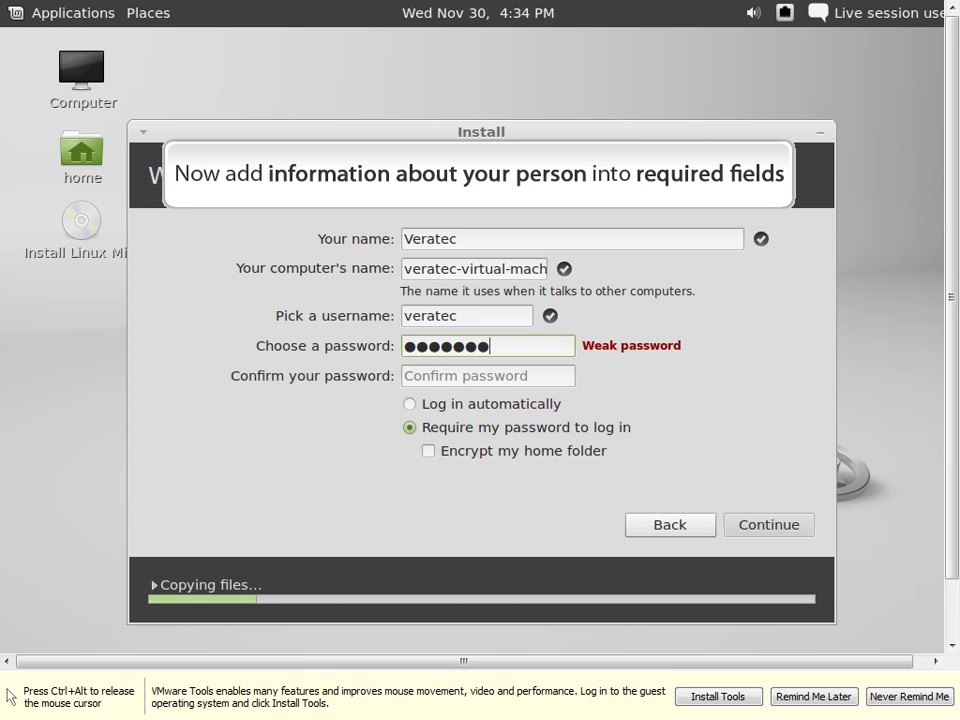
{"action": "key", "text": "Tab"}
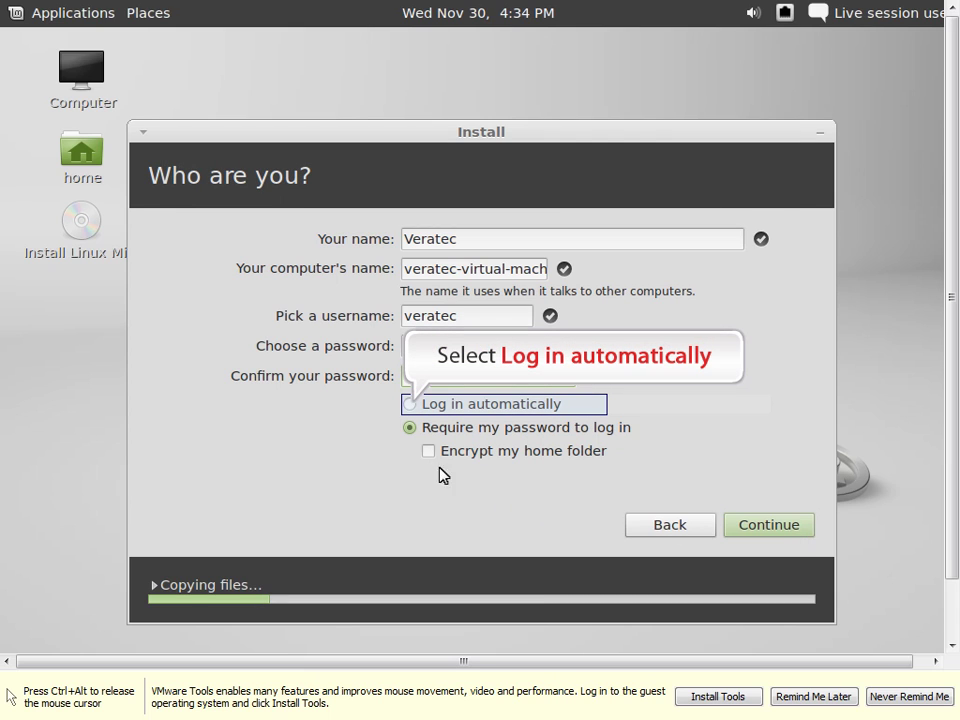
{"action": "left_click", "coordinate": [408, 404]}
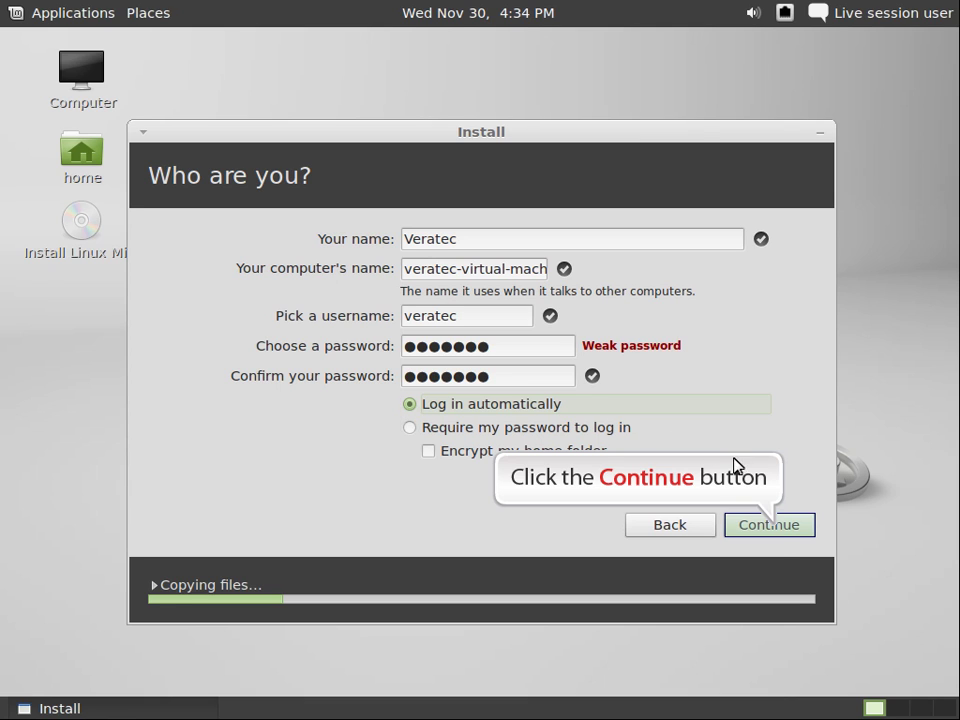
{"action": "left_click", "coordinate": [775, 527]}
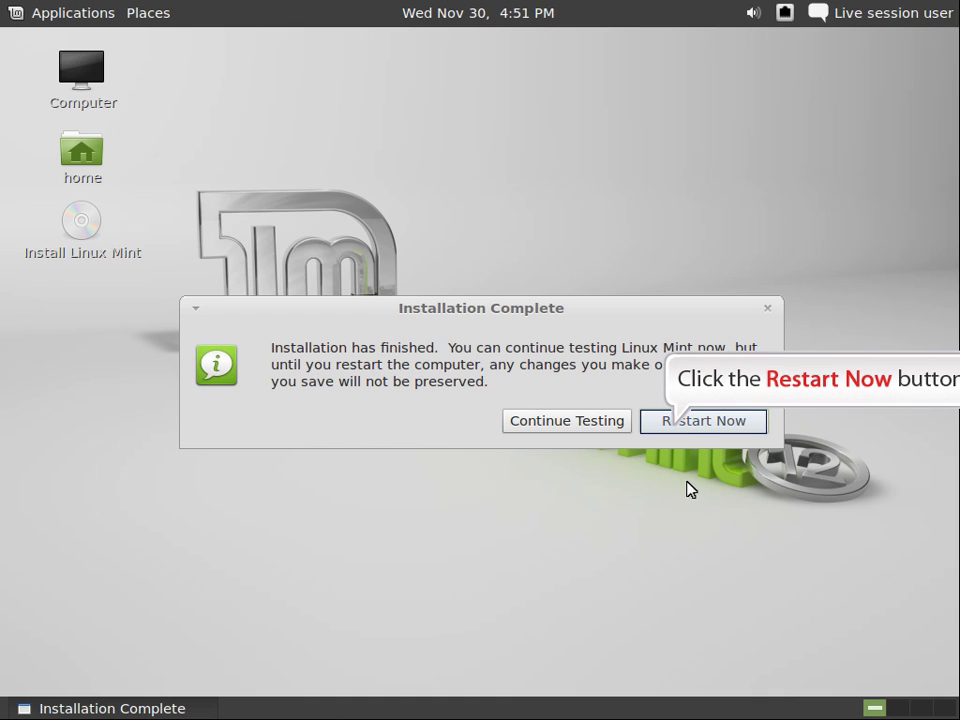
Reboot into the installed Linux Mint 12 and close the Welcome to Linux Mint screen.
{"action": "left_click", "coordinate": [678, 427]}
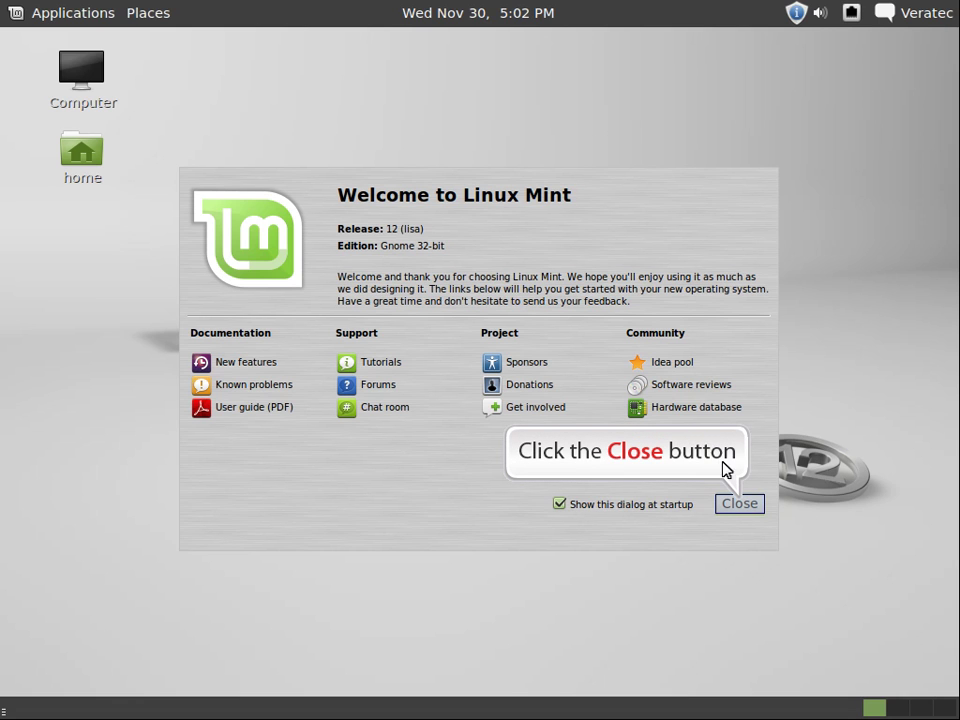
{"action": "left_click", "coordinate": [730, 506]}
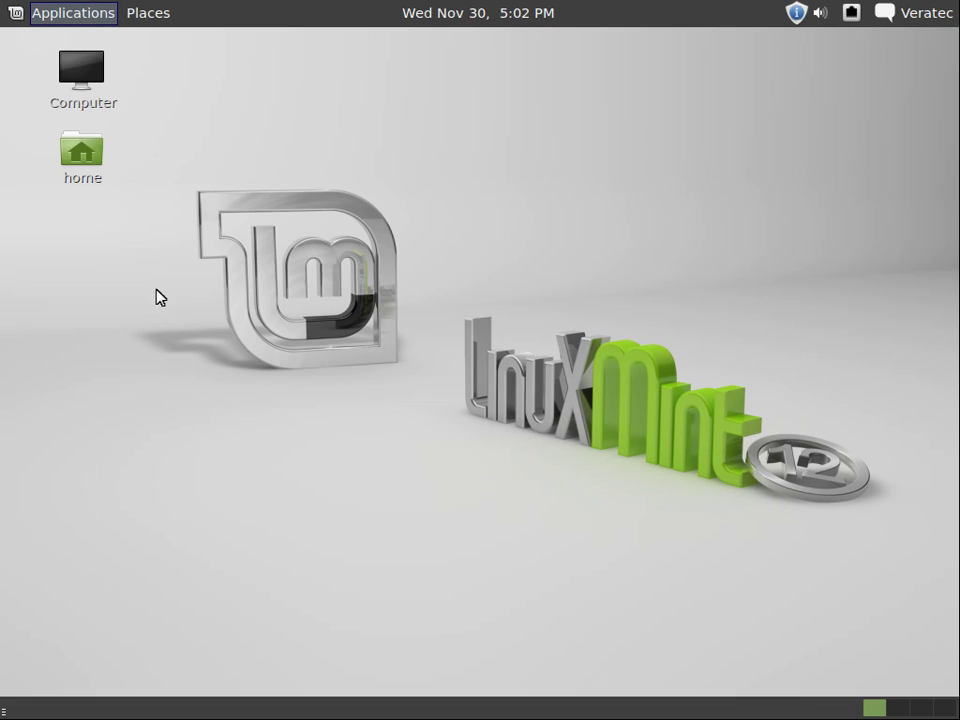
{"action": "left_click", "coordinate": [86, 20]}
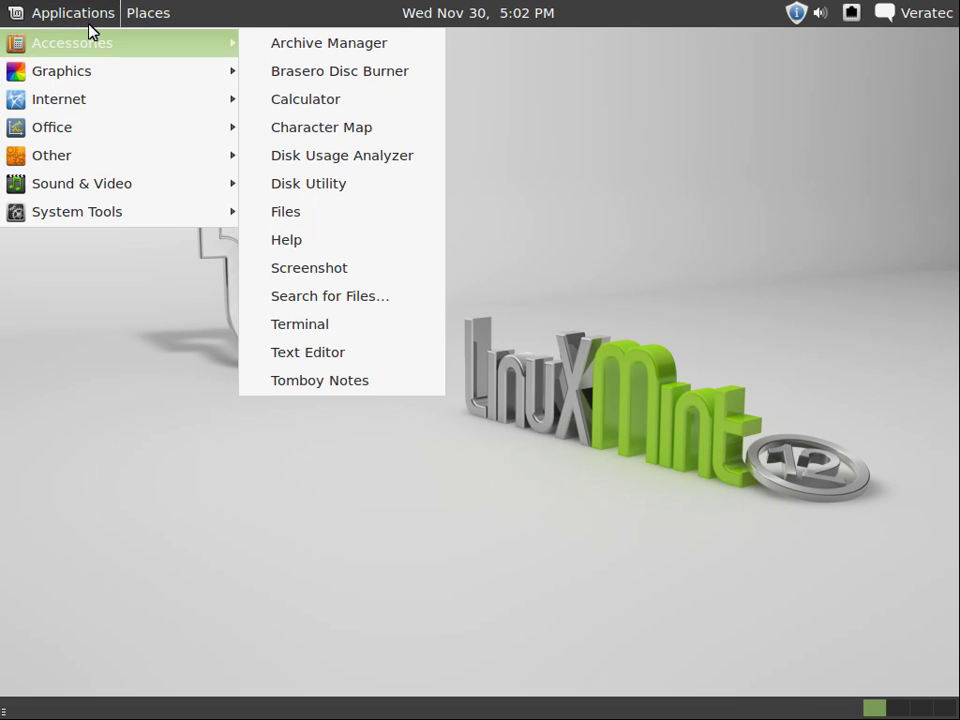
{"action": "key", "text": "Down"}
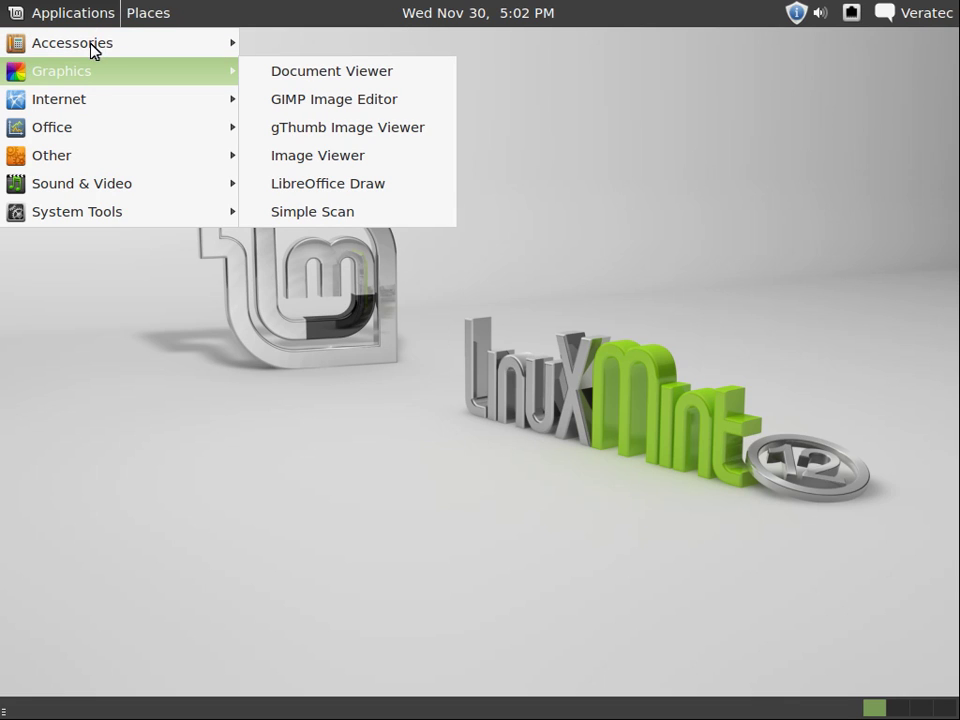
{"action": "key", "text": "Down"}
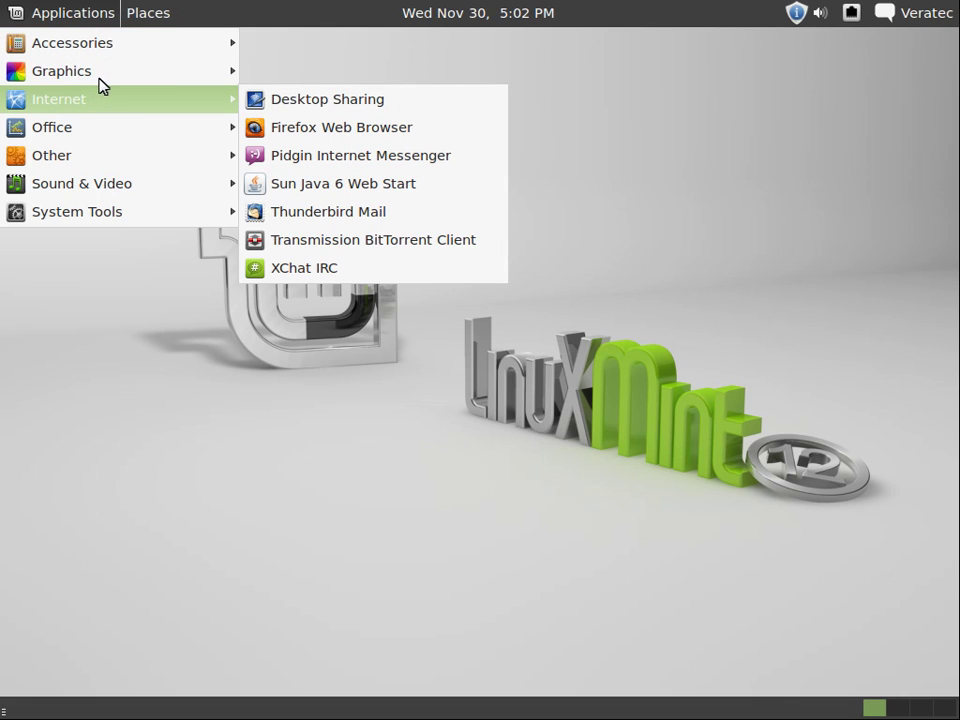
{"action": "key", "text": "Down"}
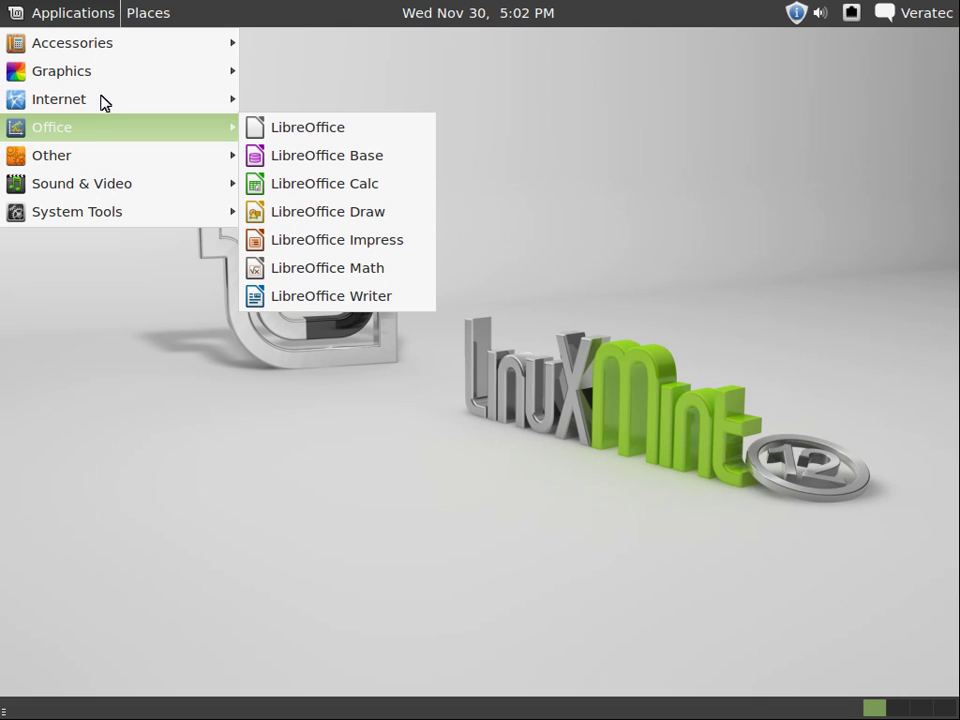
{"action": "key", "text": "Down"}
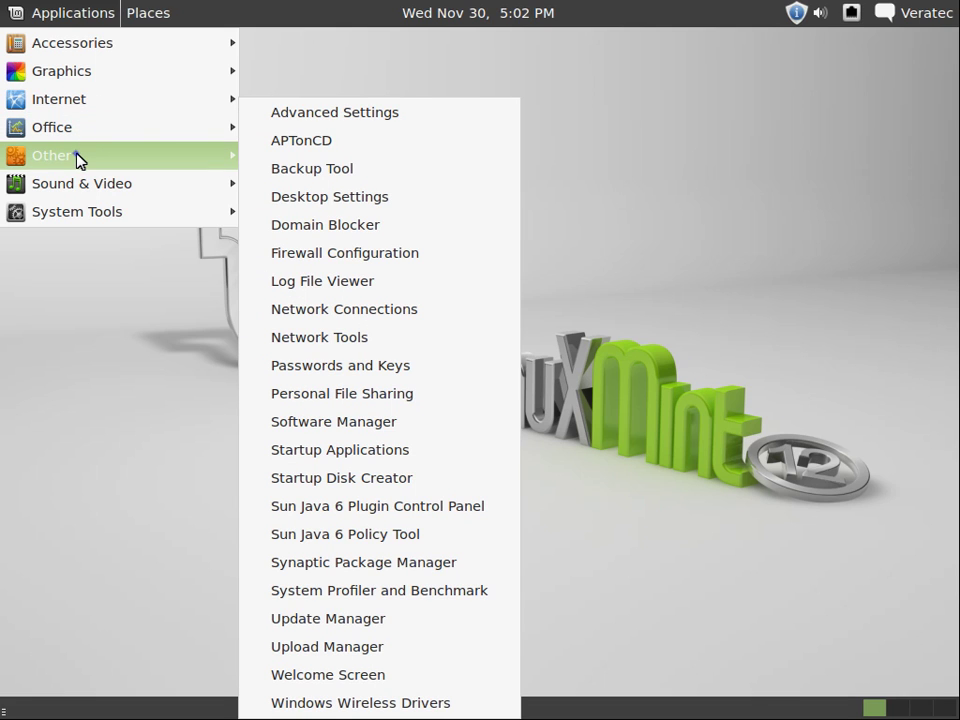
{"action": "key", "text": "Down"}
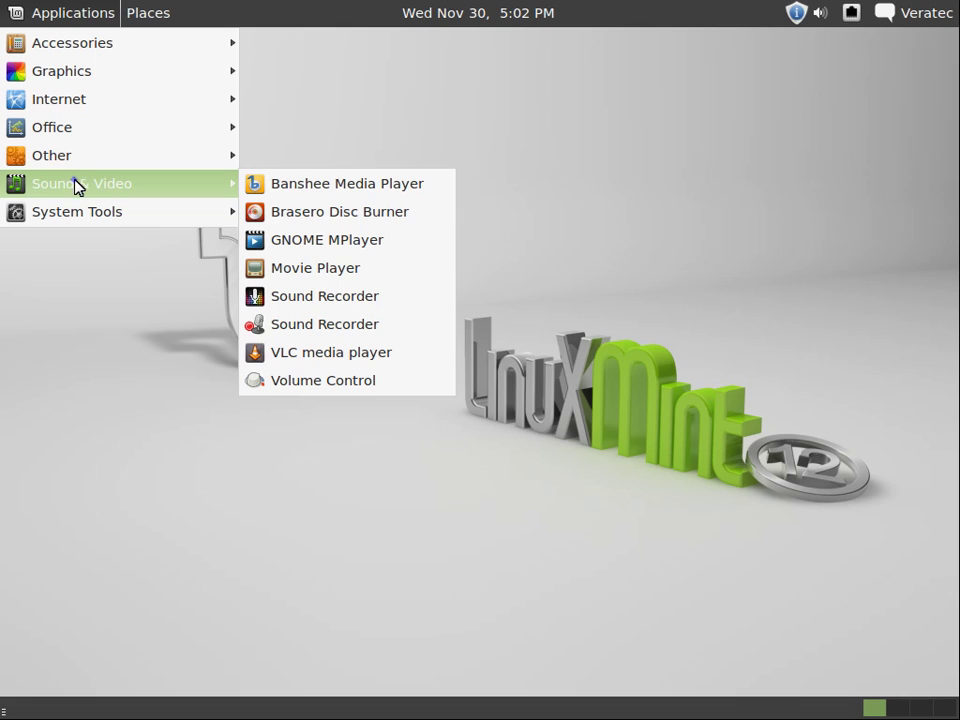
{"action": "key", "text": "Down"}
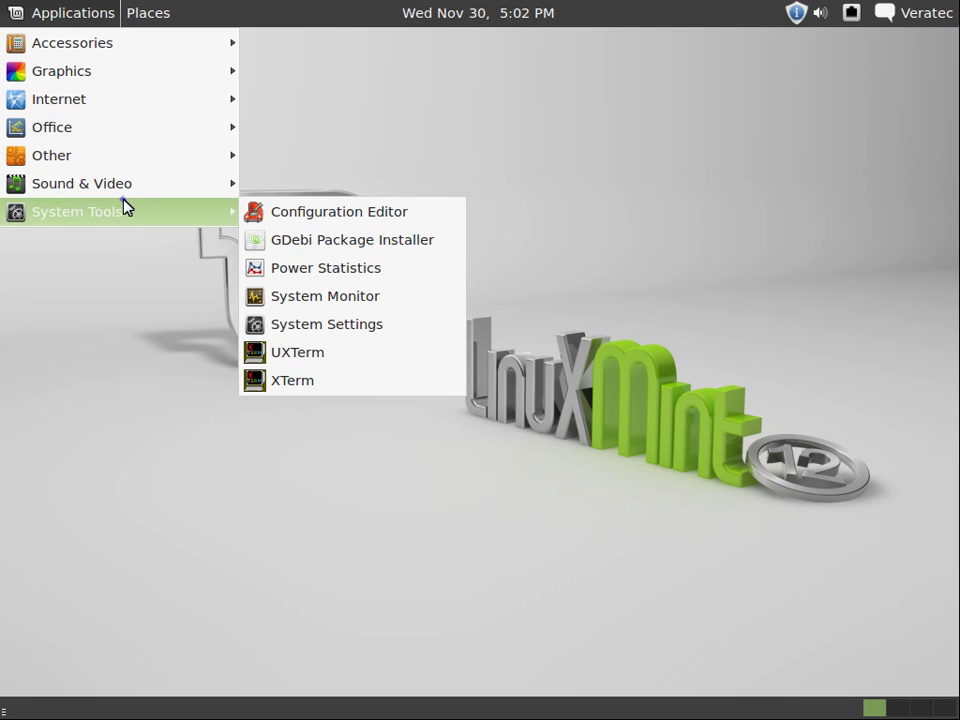
{"action": "key", "text": "Escape"}
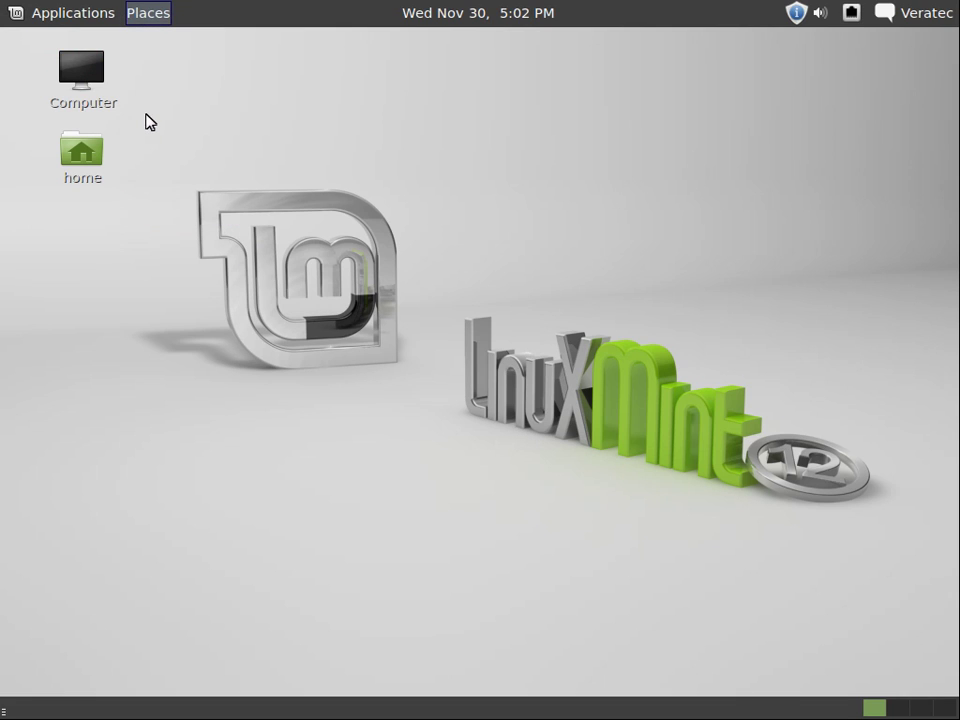
Open the Places menu, then choose System Settings from the top-right user menu.
{"action": "left_click", "coordinate": [148, 22]}
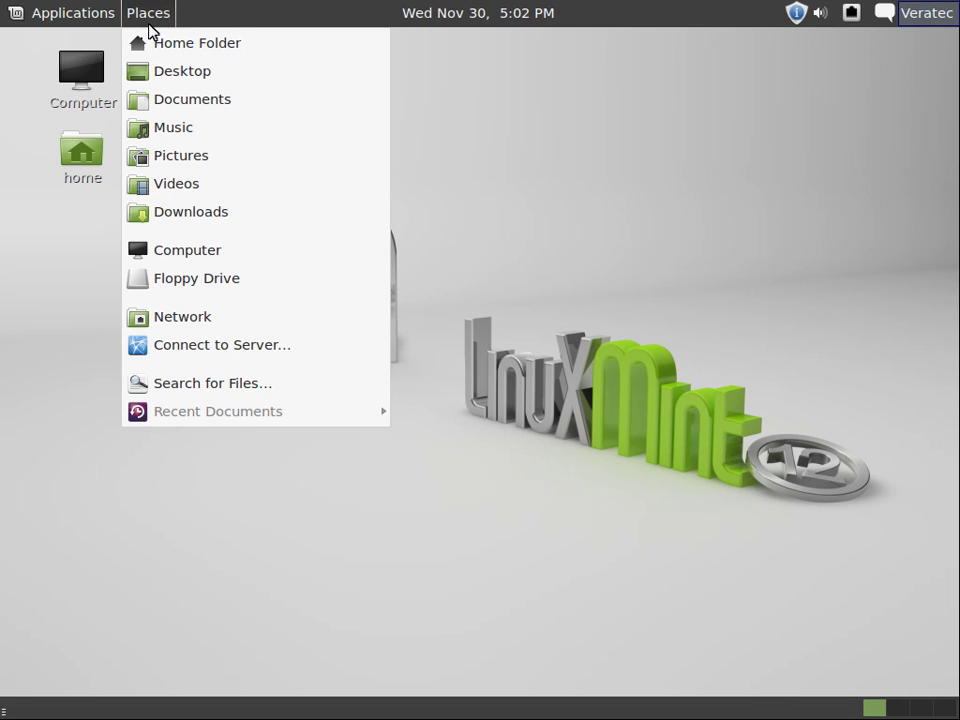
{"action": "left_click", "coordinate": [920, 29]}
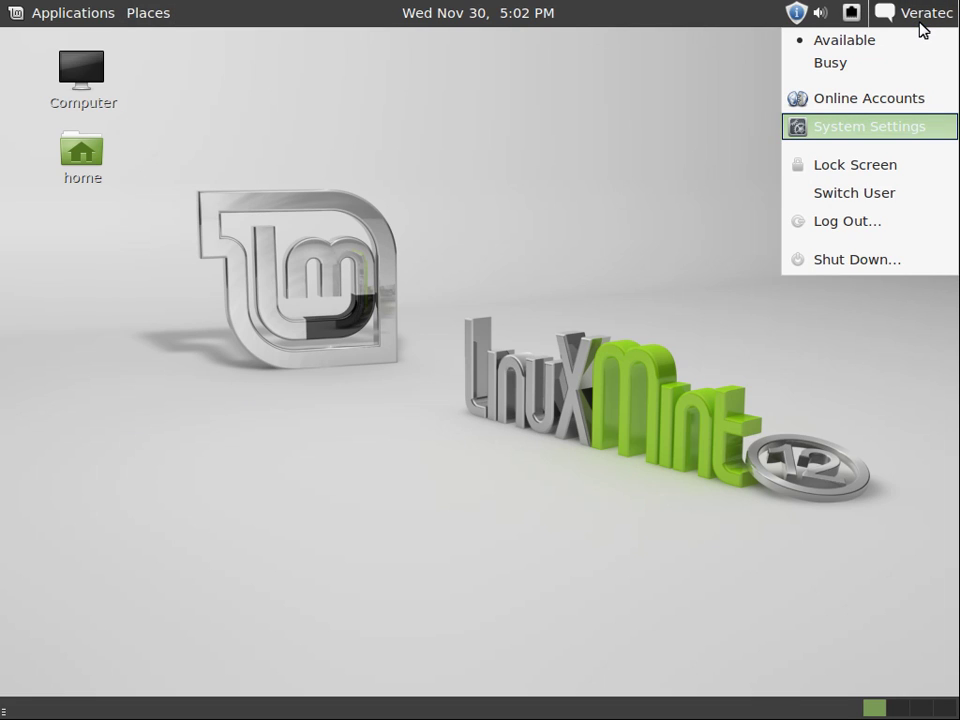
{"action": "left_click", "coordinate": [920, 127]}
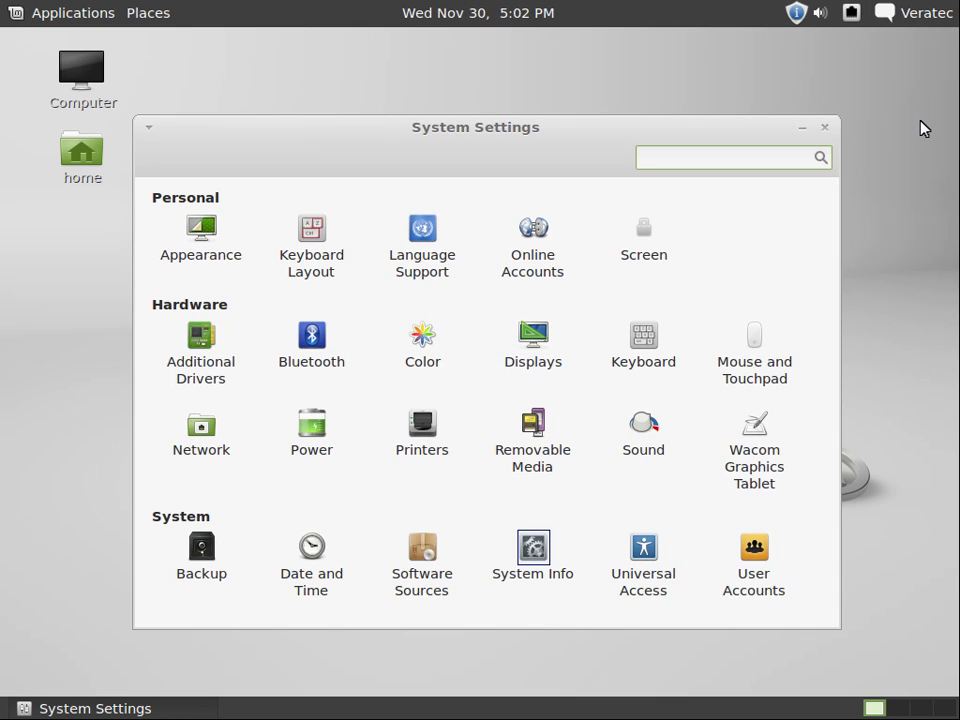
View System Info (1001.9 MiB memory, Core i3 530, 20.1 GB disk), then close the window.
{"action": "left_click", "coordinate": [534, 549]}
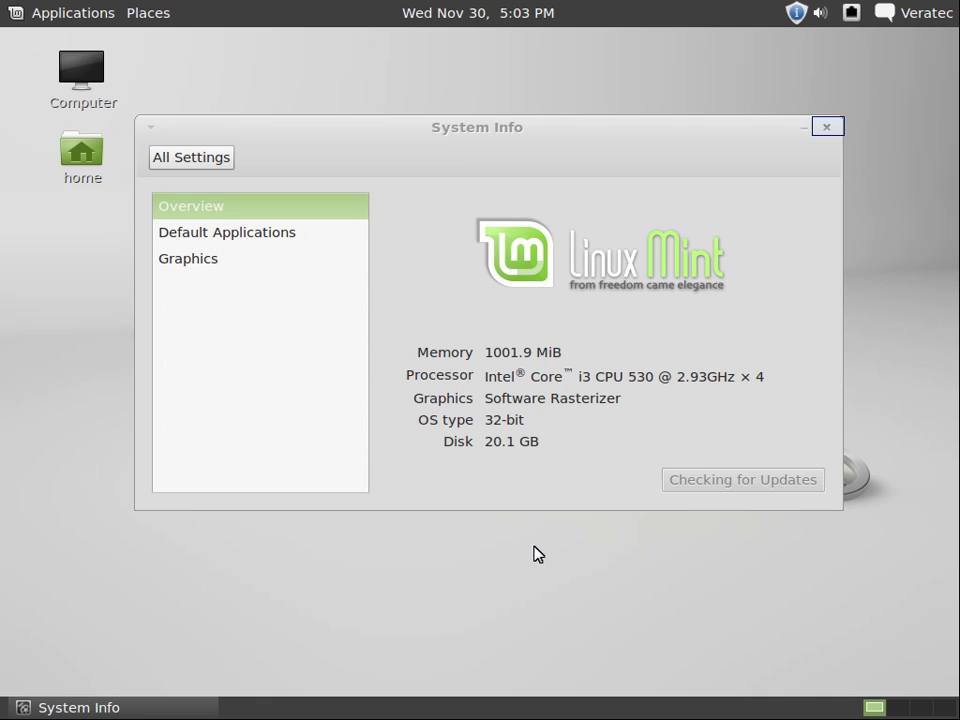
{"action": "left_click", "coordinate": [827, 127]}
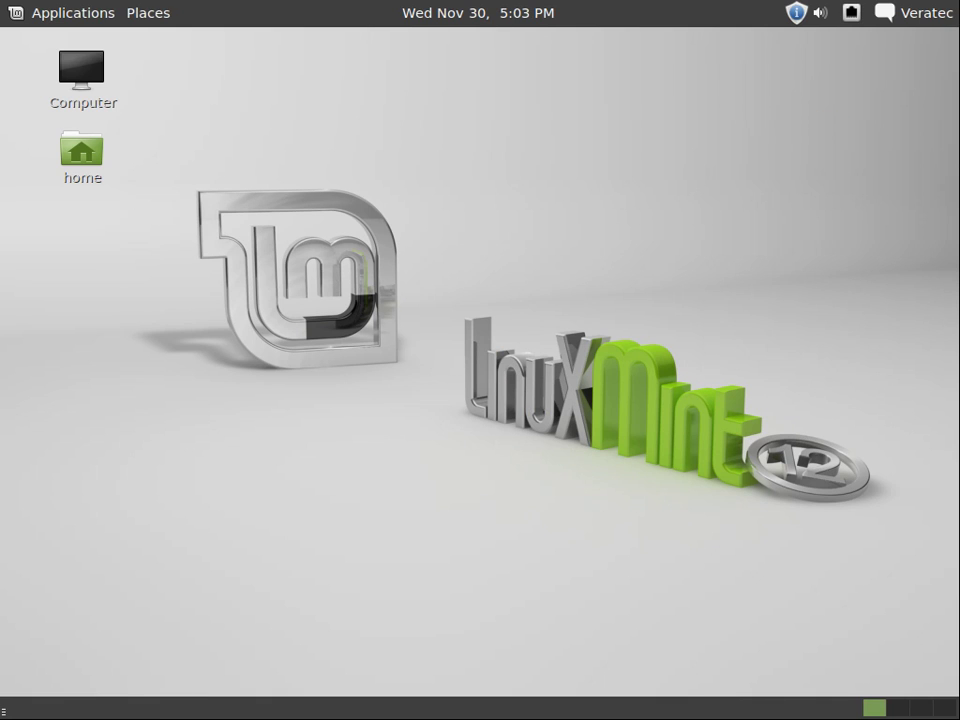